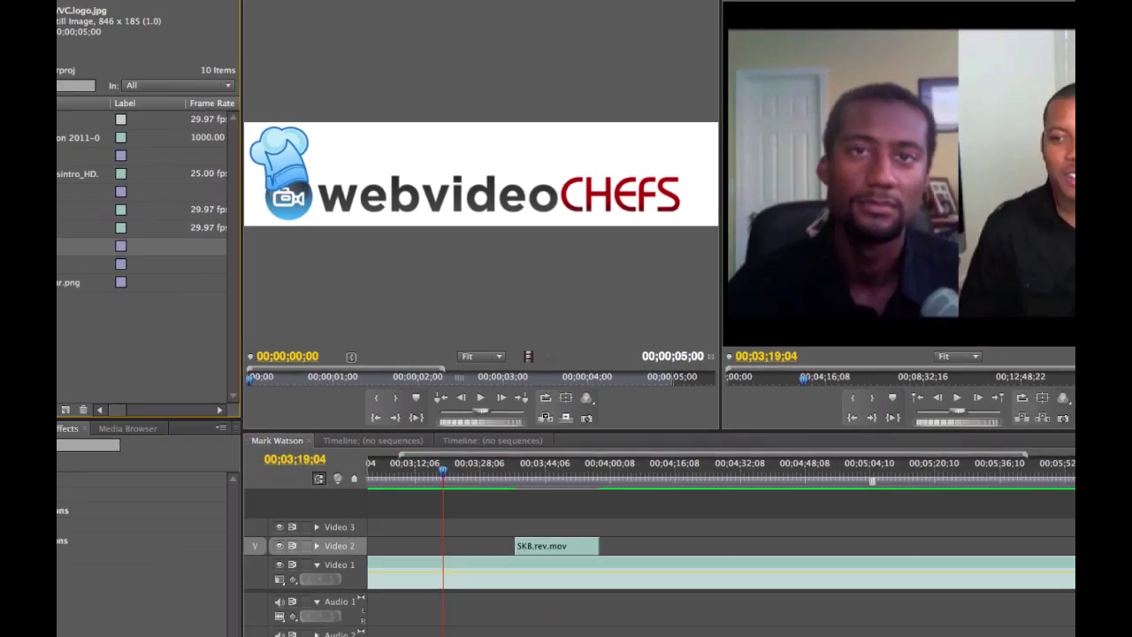
Try the original logo above the interview in the upper-left corner, then delete it from the sequence
mouse_move(98, 252)
left_mouse_down()
mouse_move(400, 466)
mouse_move(409, 428)
left_mouse_up()
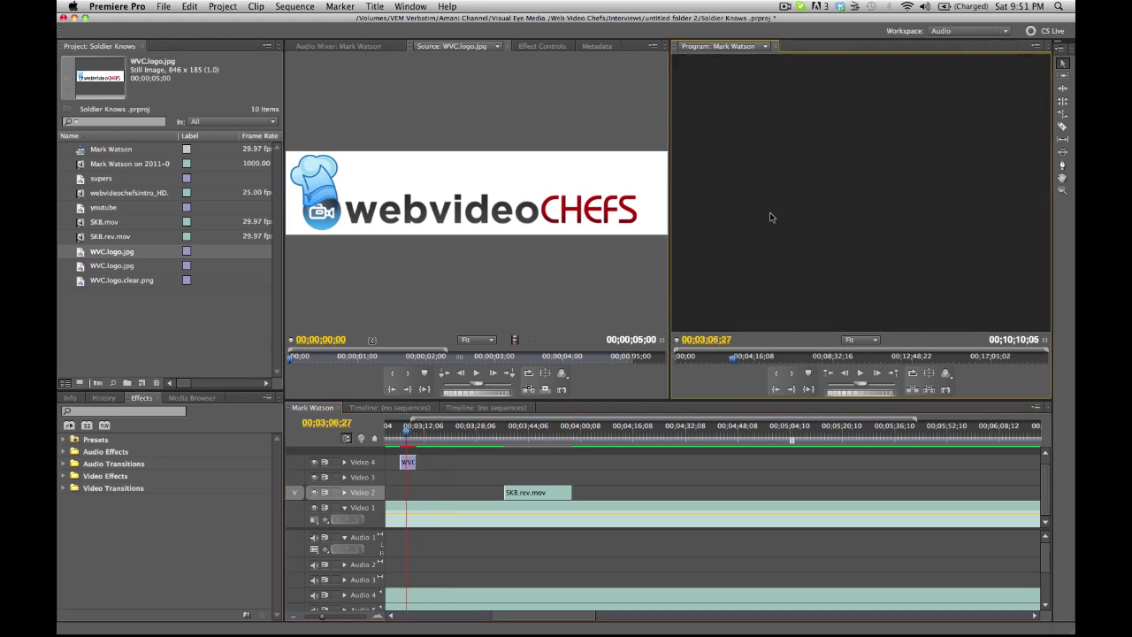
mouse_move(766, 197)
left_mouse_down()
mouse_move(804, 215)
mouse_move(849, 212)
left_mouse_up()
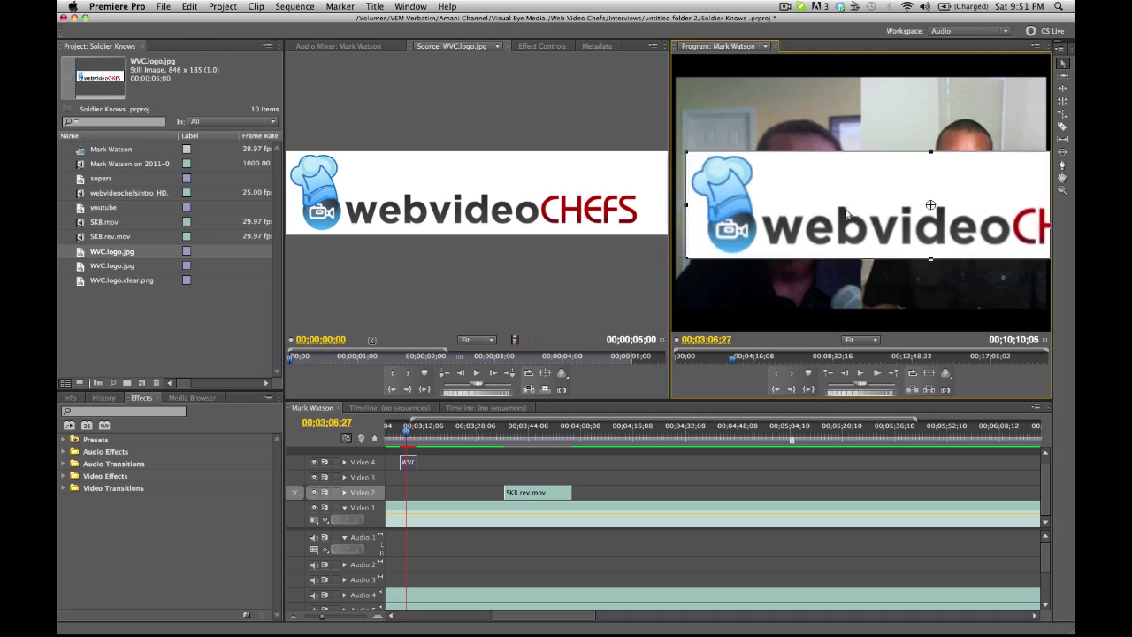
mouse_move(708, 204)
left_mouse_down()
mouse_move(930, 205)
mouse_move(750, 105)
left_mouse_up()
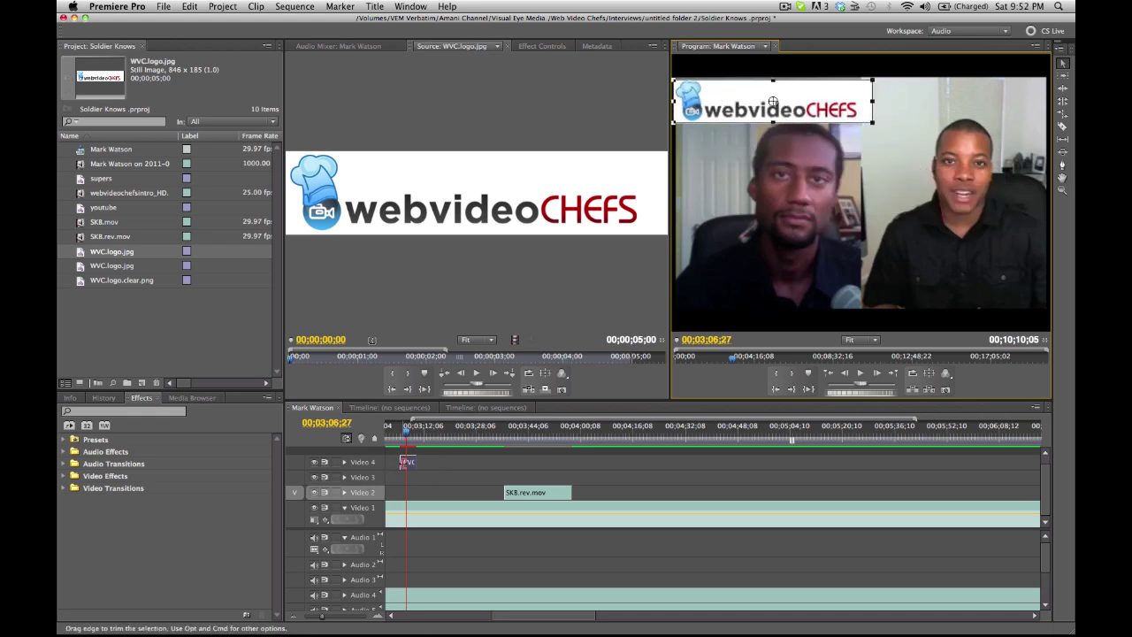
left_click(404, 464)
key("Delete")
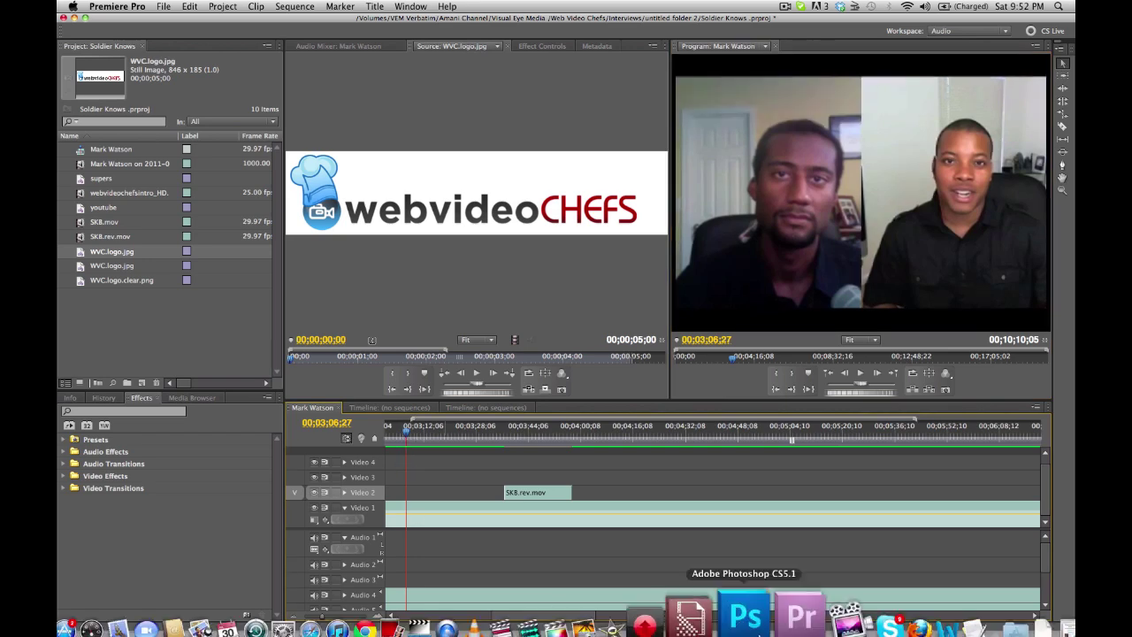
Open WVC.logo.jpg in Photoshop via File > Open
left_click(752, 598)
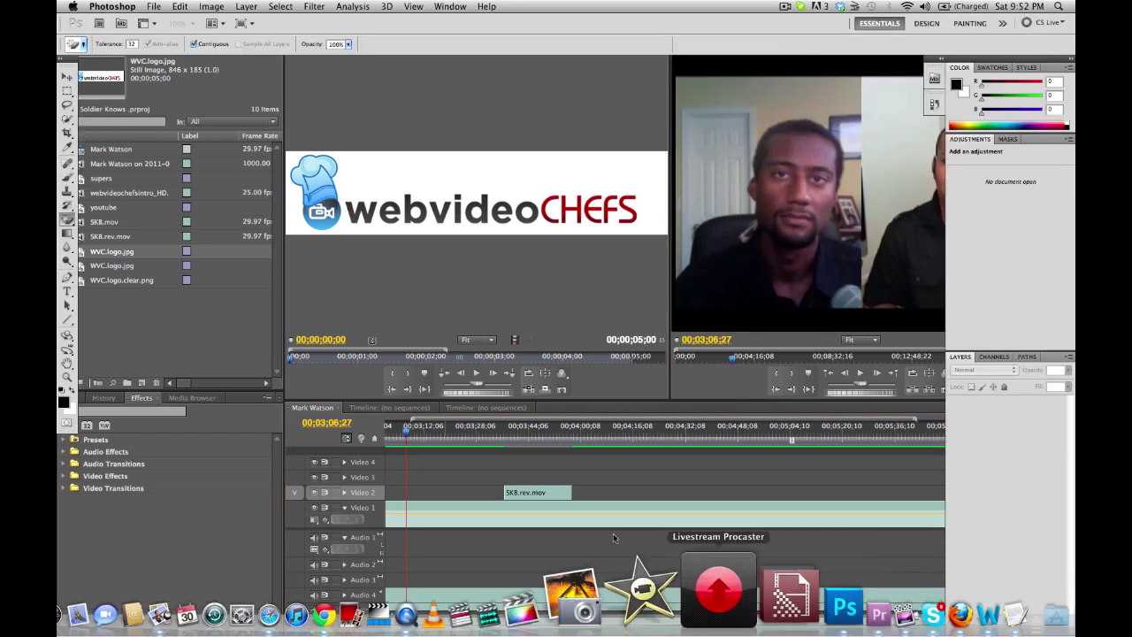
left_click(151, 7)
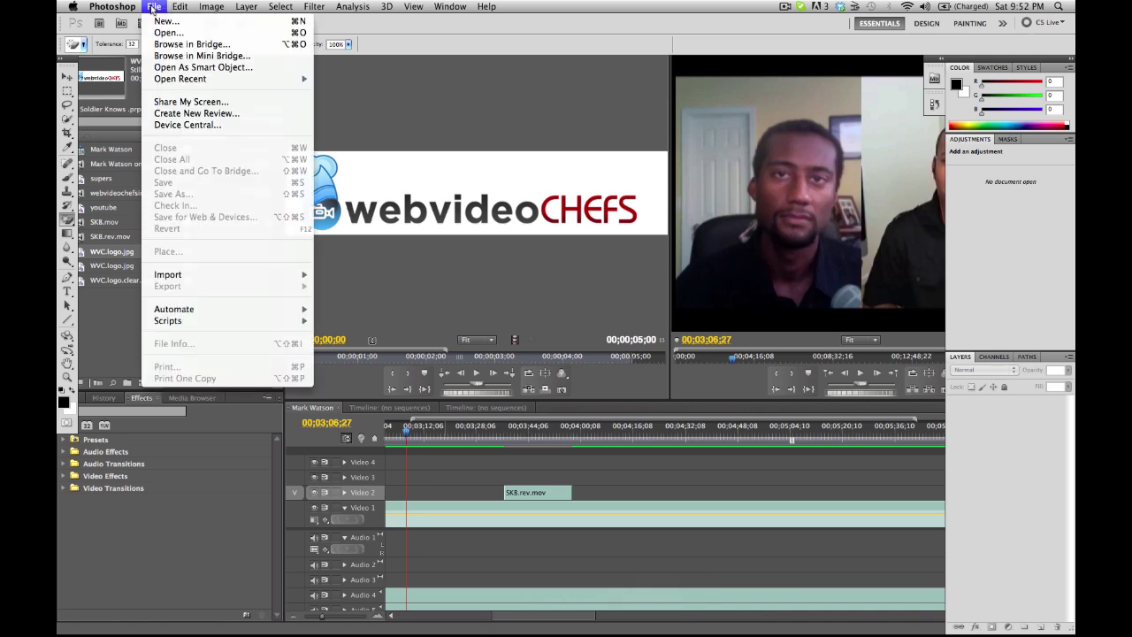
left_click(151, 35)
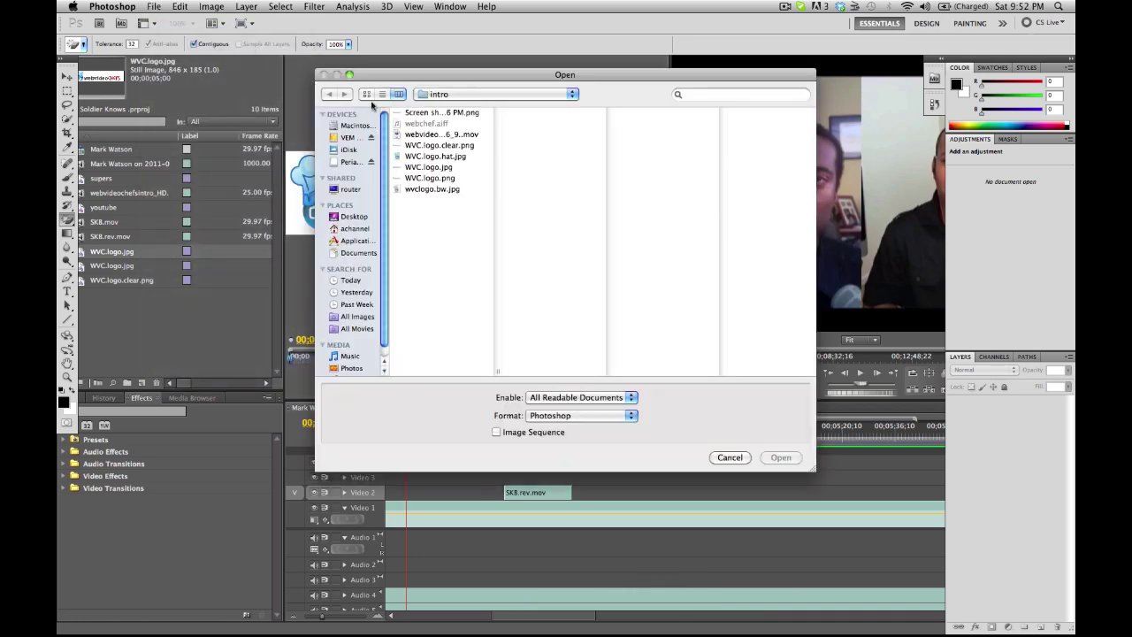
double_click(419, 172)
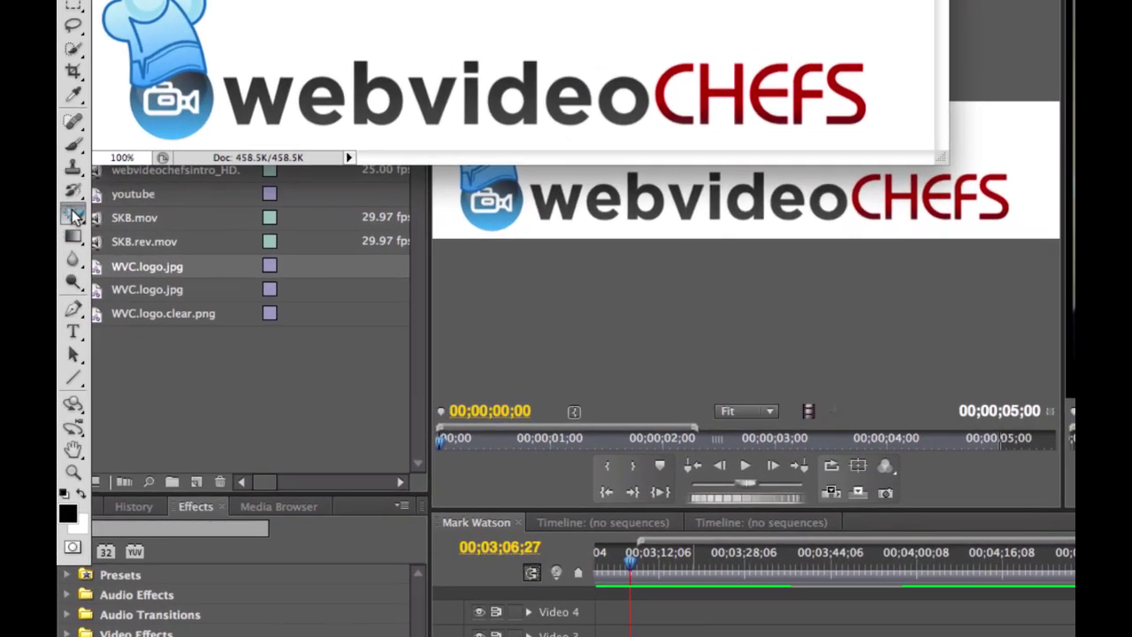
left_click(70, 222)
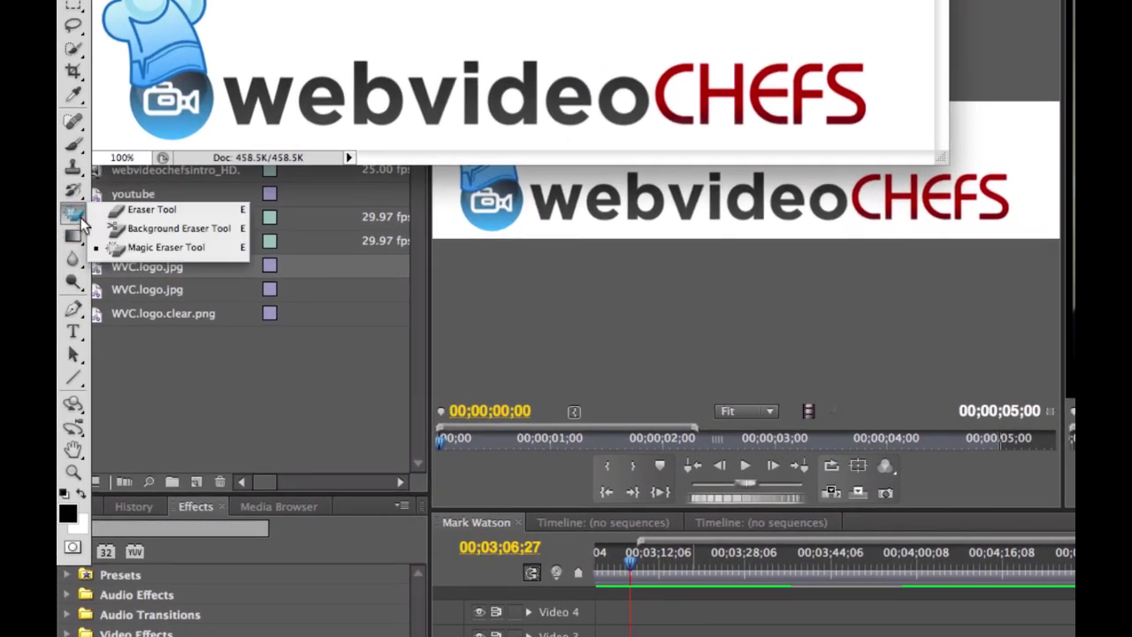
Erase the logo's white surroundings with a single Magic Eraser click
left_click(129, 248)
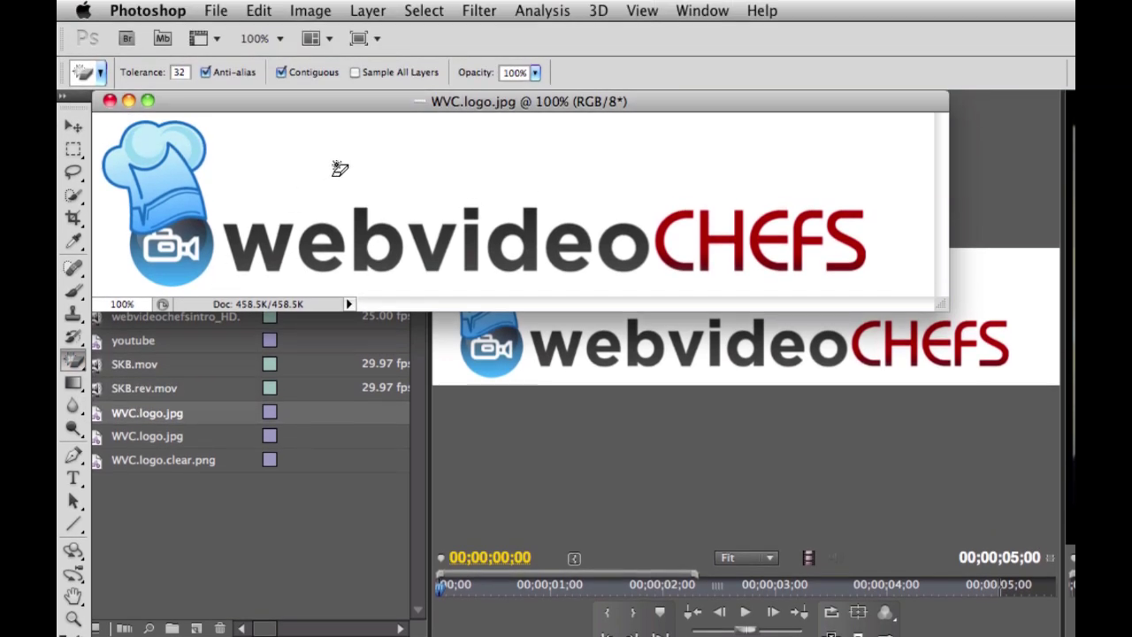
left_click(339, 169)
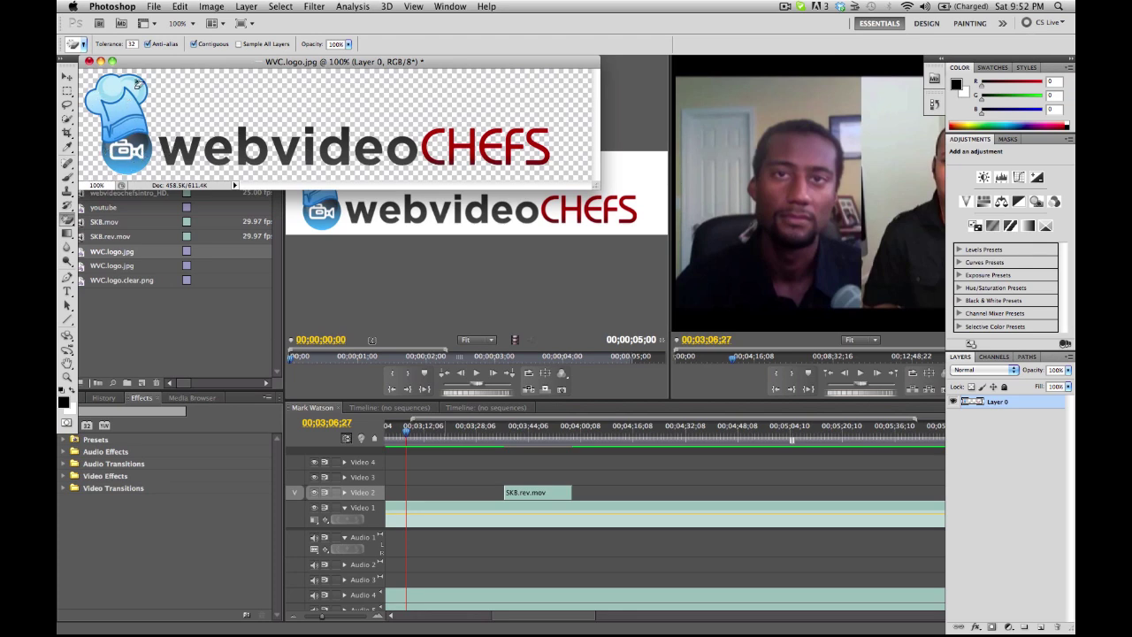
left_click(154, 8)
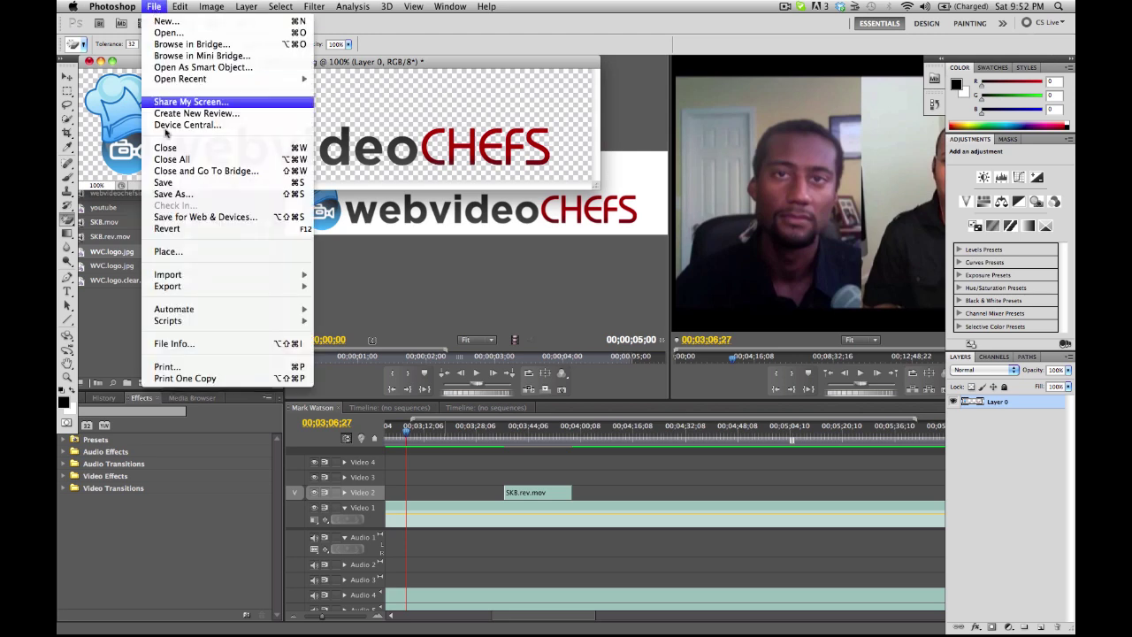
Save the logo as PNG named clear.WVC.logo.png in the intro folder, Interlace None
left_click(173, 193)
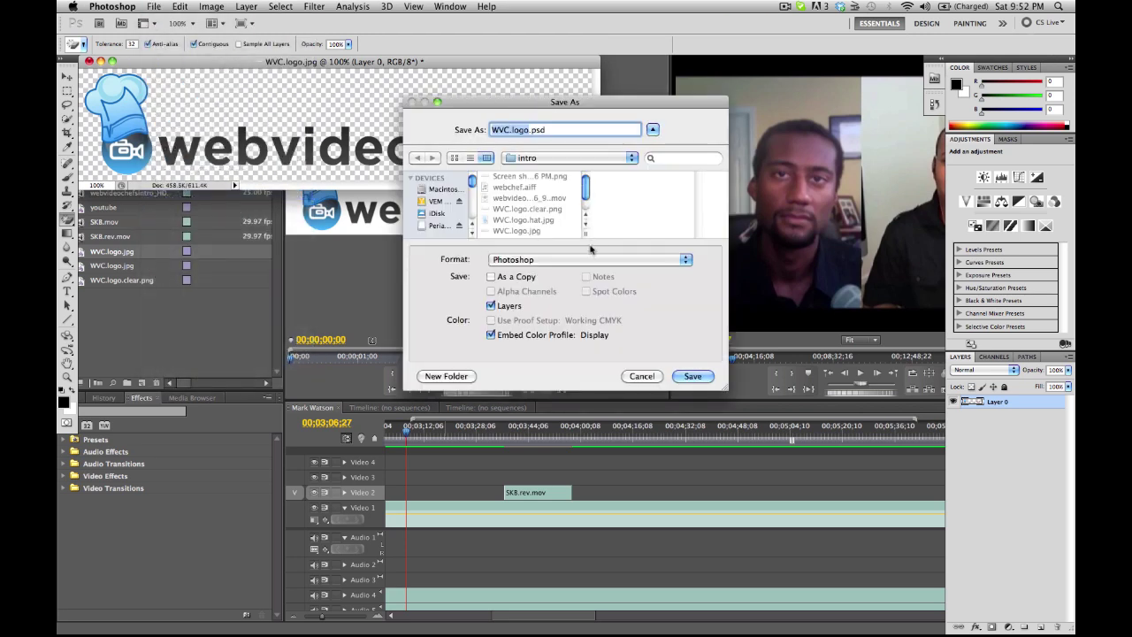
left_click(684, 260)
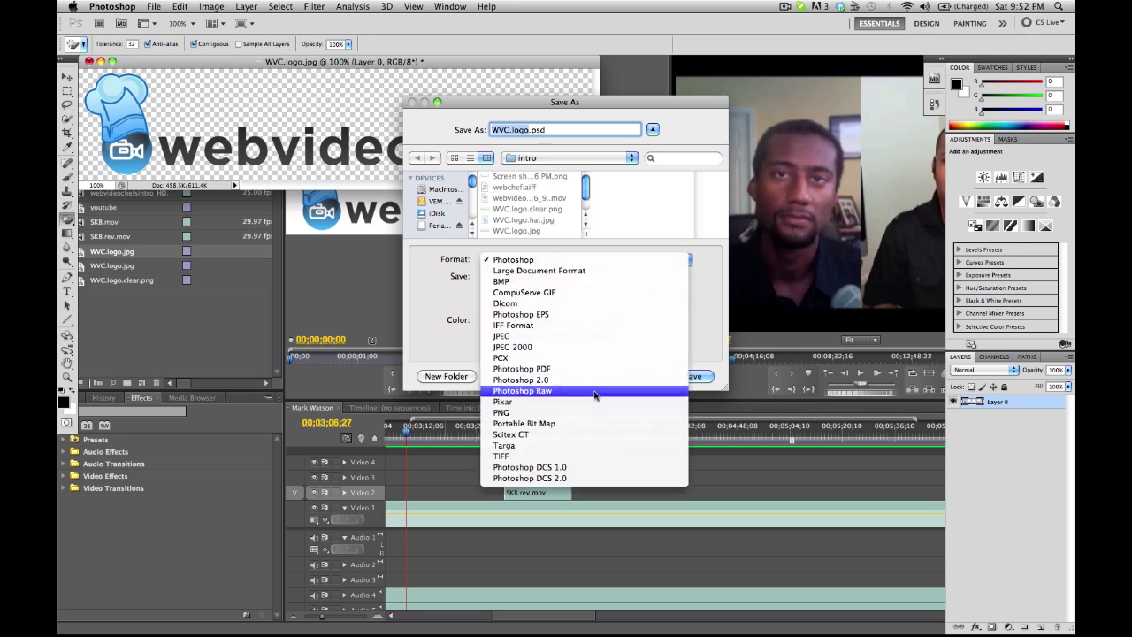
left_click(575, 413)
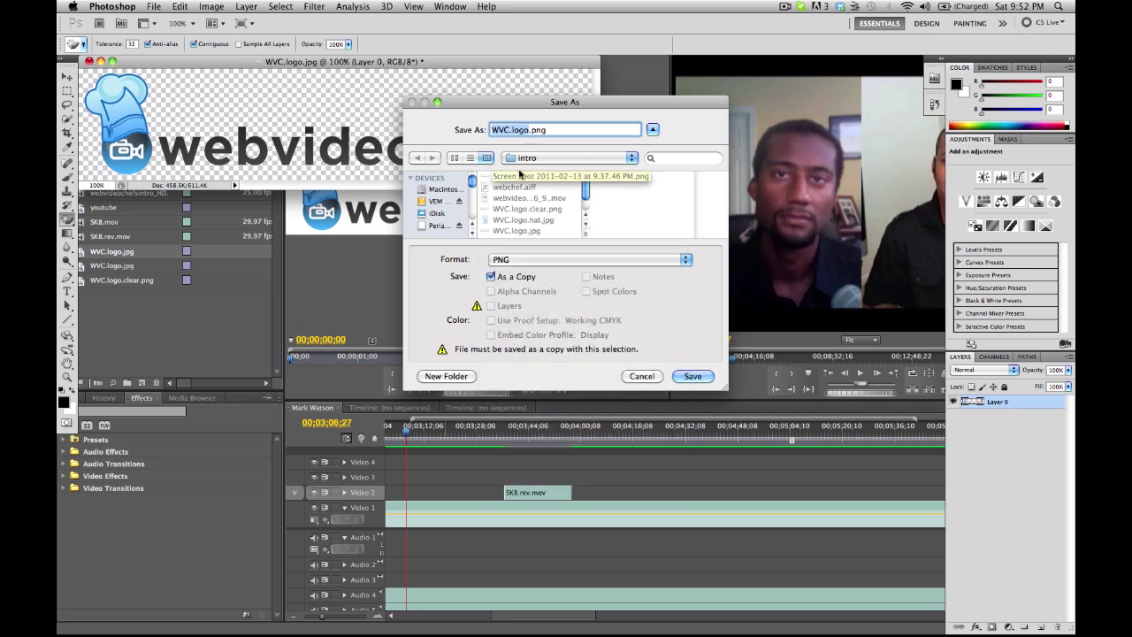
left_click(493, 130)
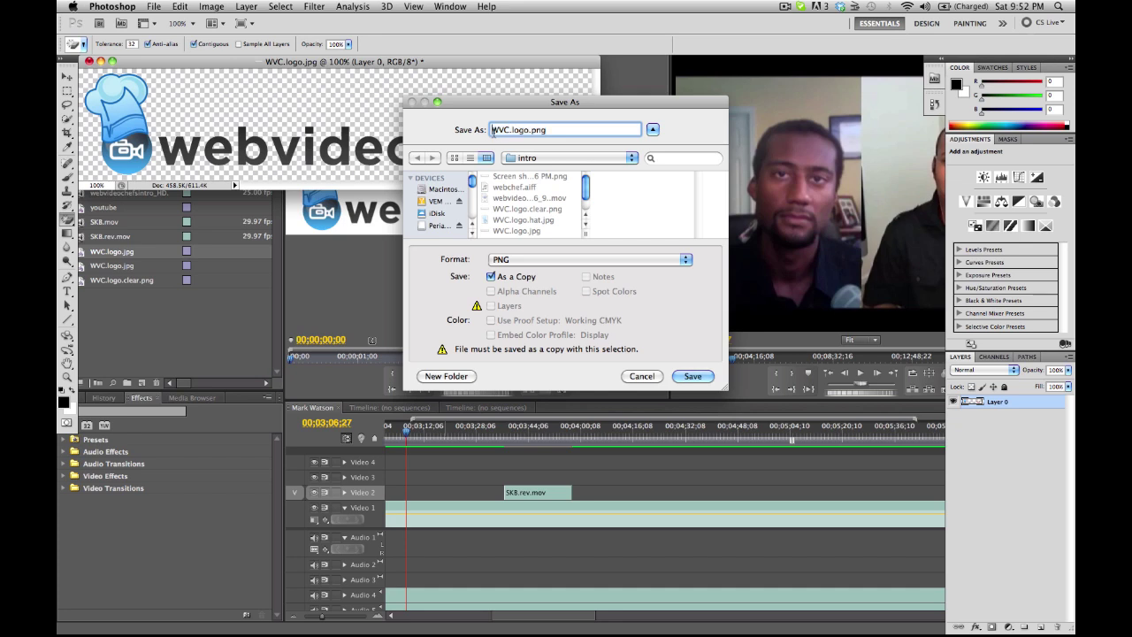
type("clear.")
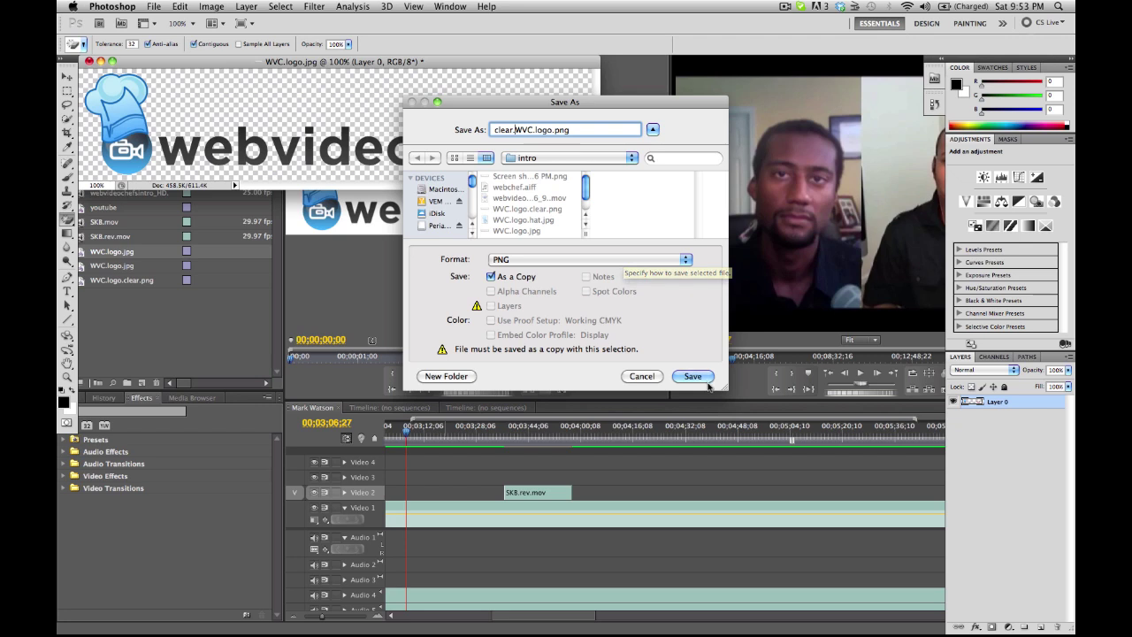
left_click(707, 382)
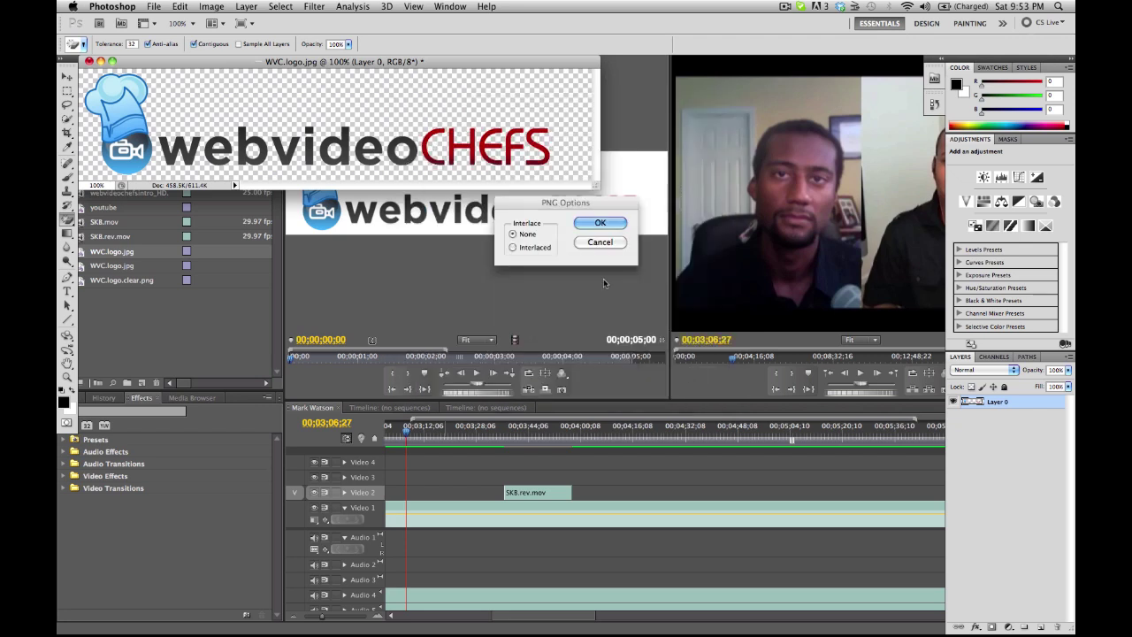
left_click(600, 225)
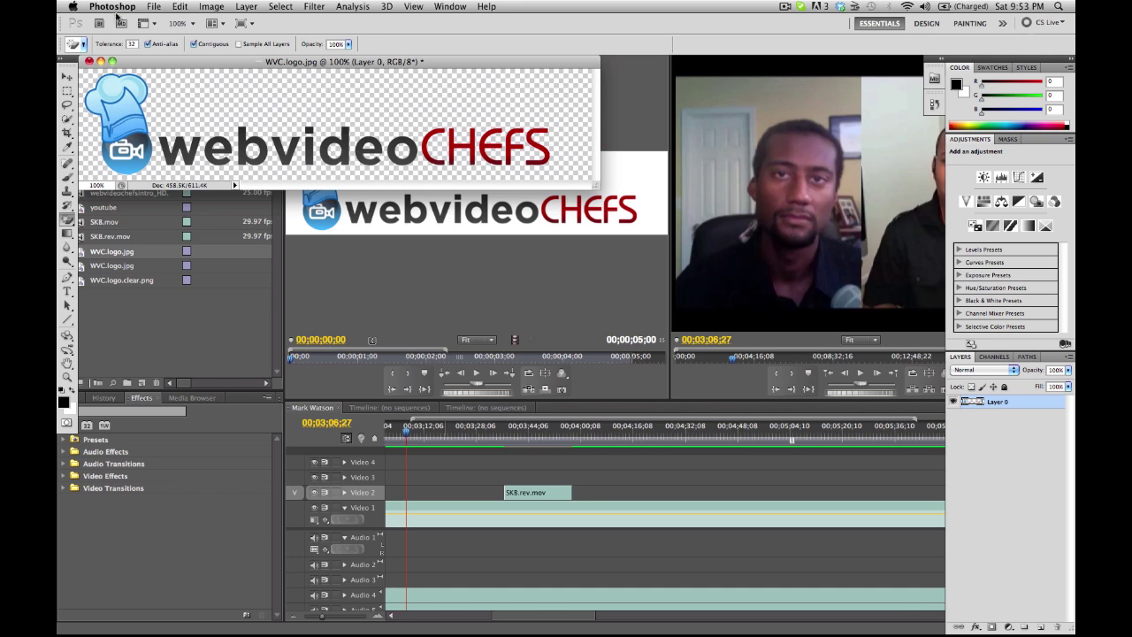
Import clear.WVC.logo.png into the Premiere project and load it in the Source monitor
key("super+Tab")
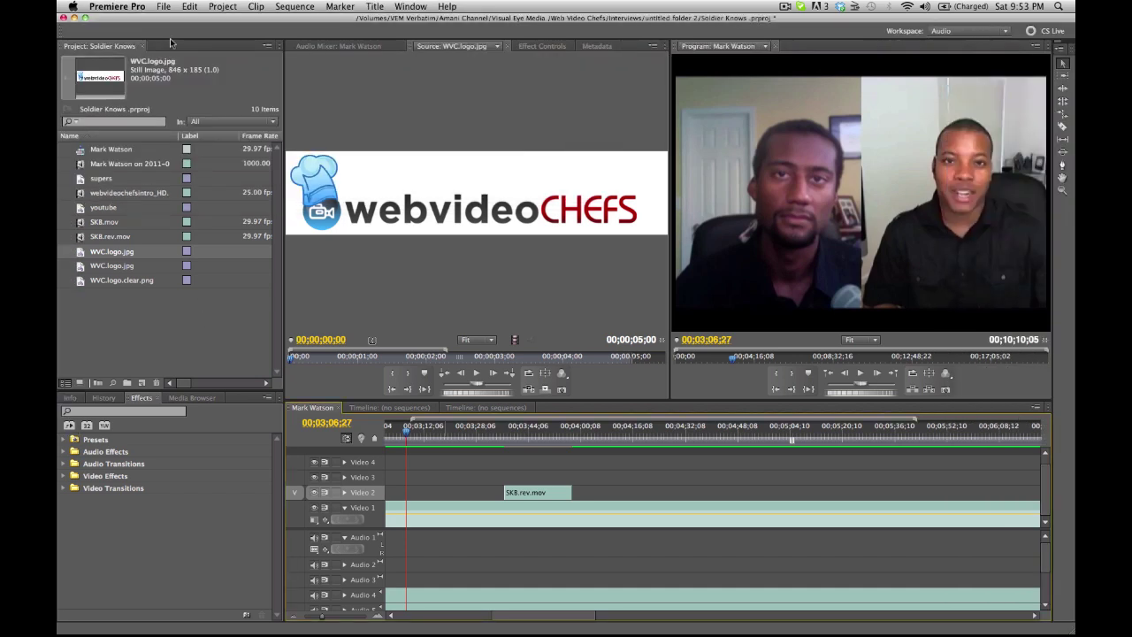
left_click(163, 7)
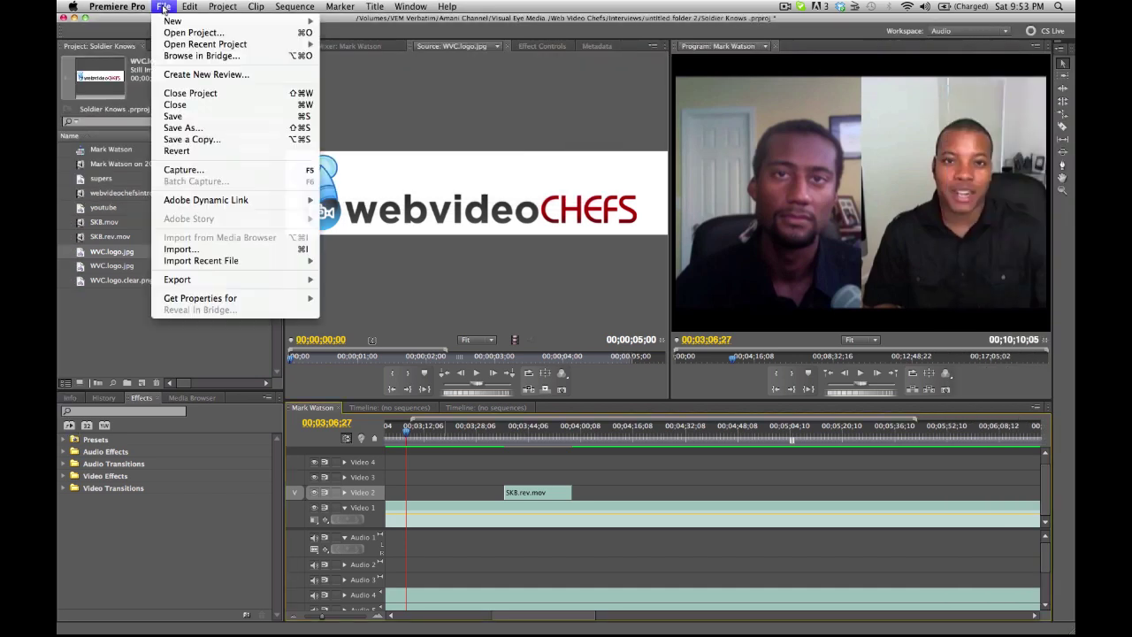
left_click(202, 252)
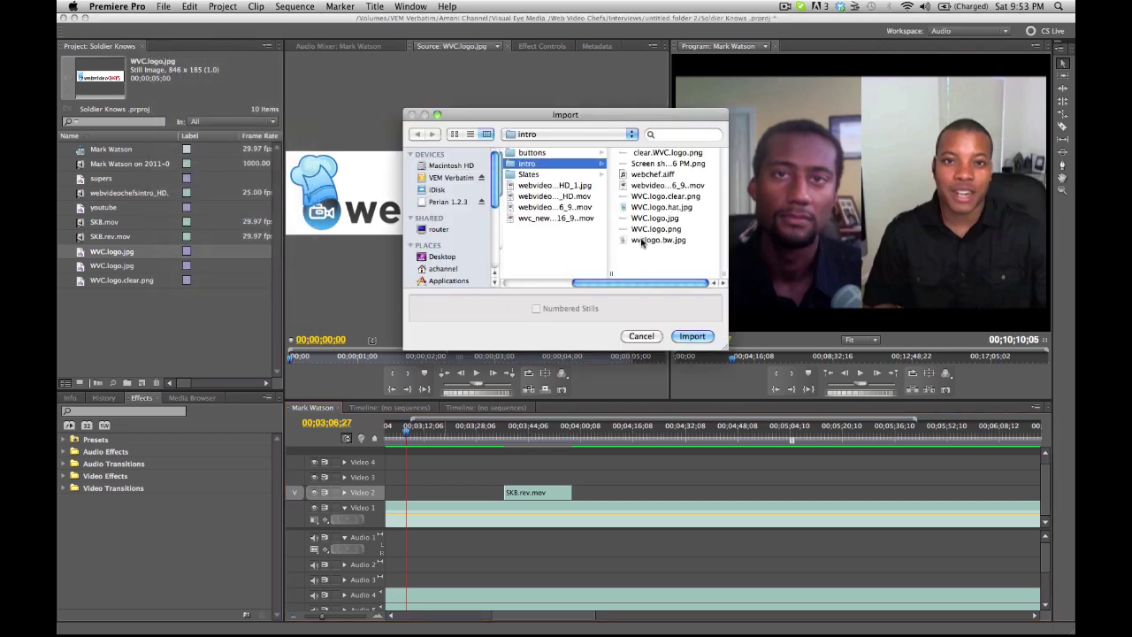
double_click(637, 152)
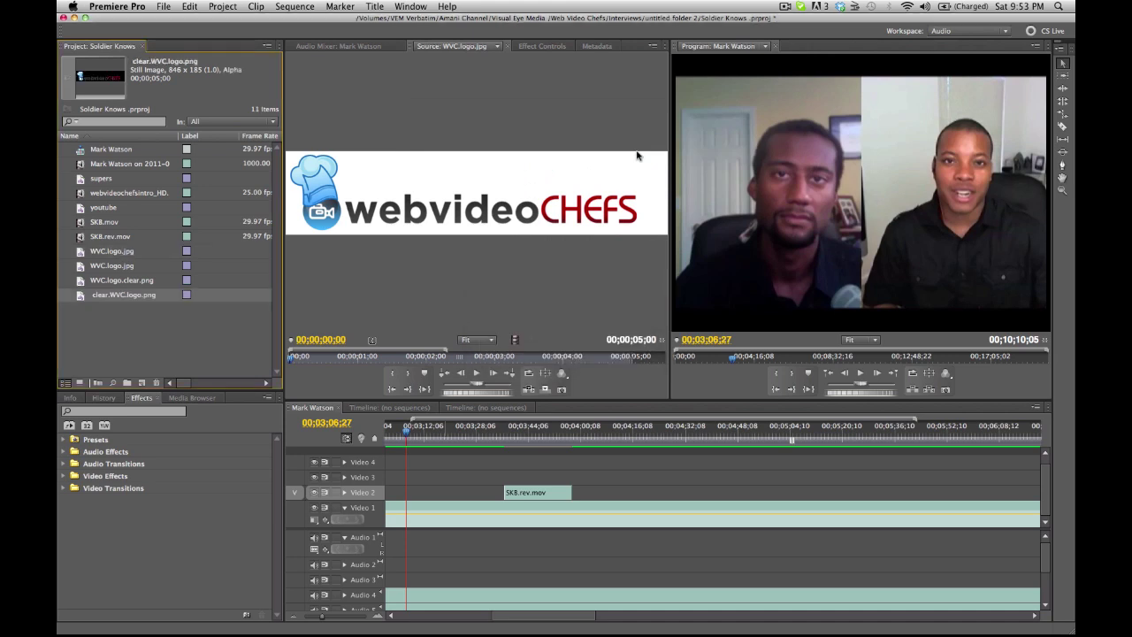
double_click(90, 298)
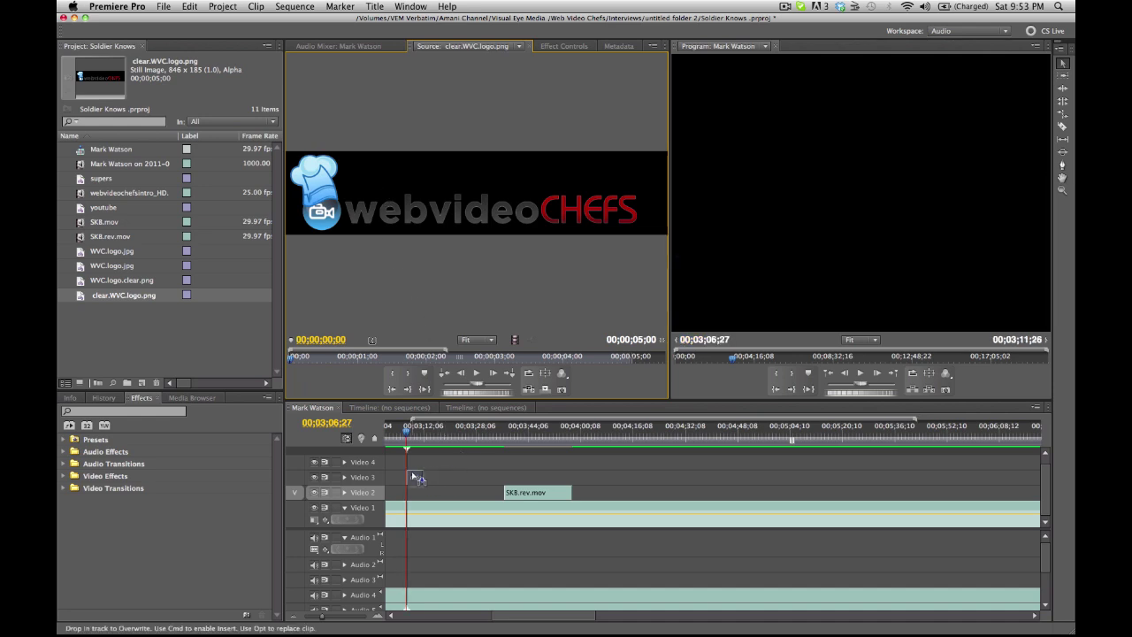
Put the logo on Video 3, scale it to about half into the upper-left corner, and extend its end about 51 seconds
left_click_drag(462, 456, 412, 477)
left_click_drag(409, 434, 418, 437)
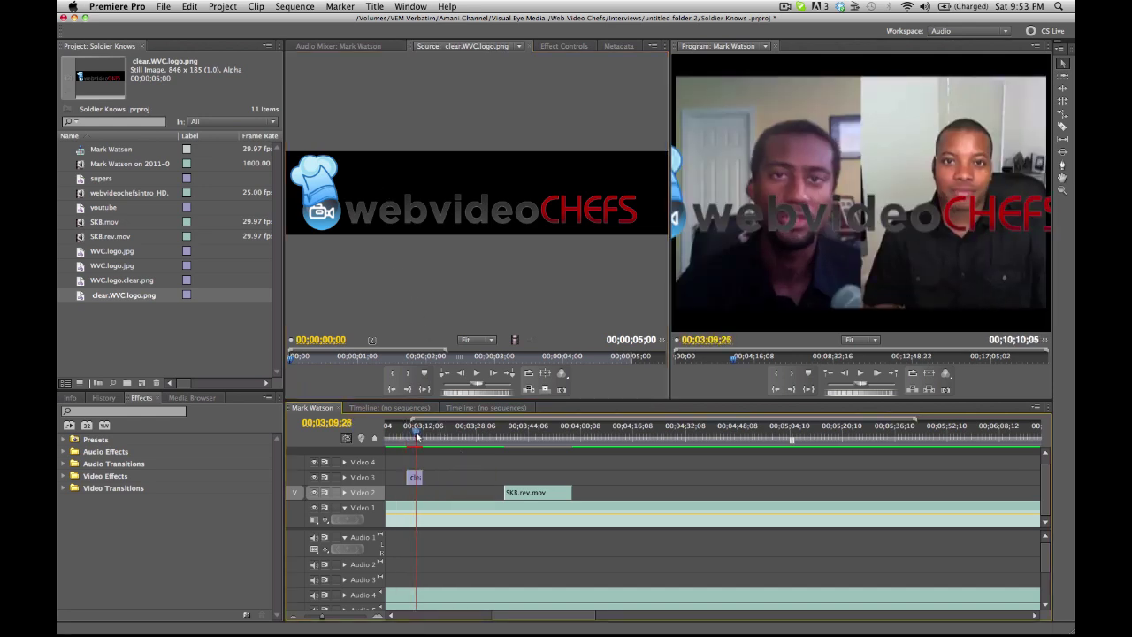
left_click(796, 231)
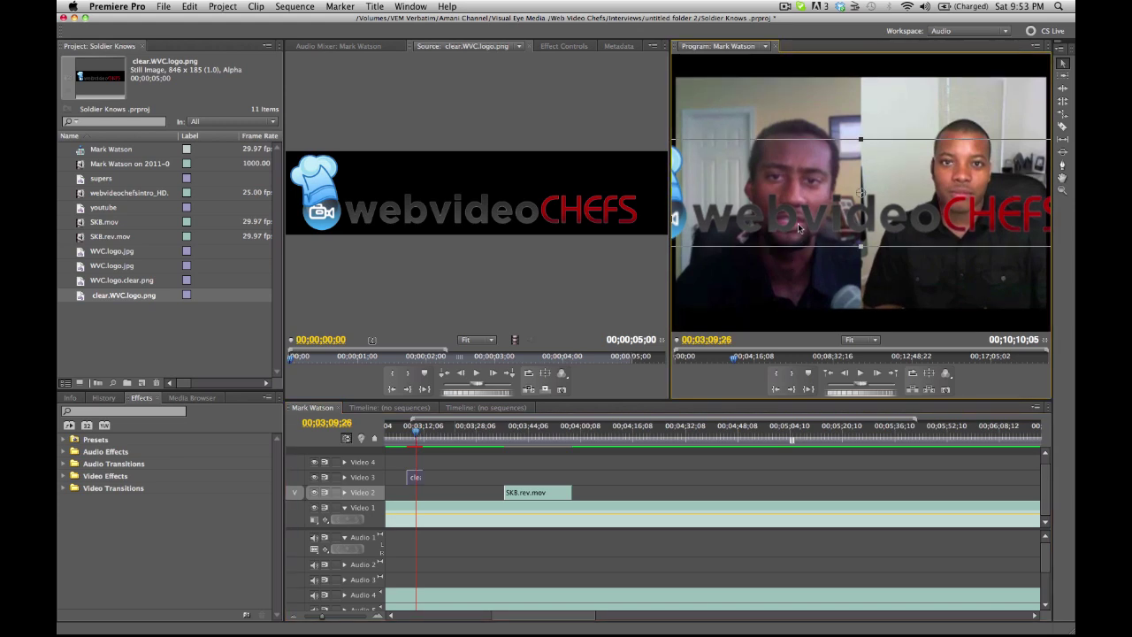
mouse_move(861, 140)
left_mouse_down()
mouse_move(845, 273)
mouse_move(801, 109)
left_mouse_up()
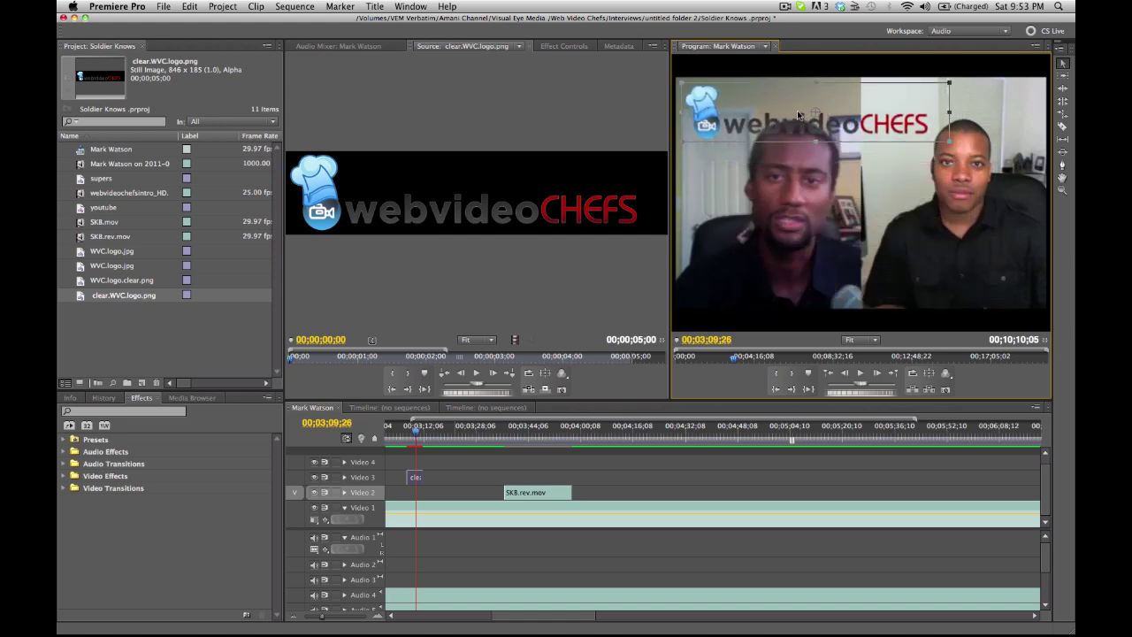
left_click_drag(681, 82, 771, 137)
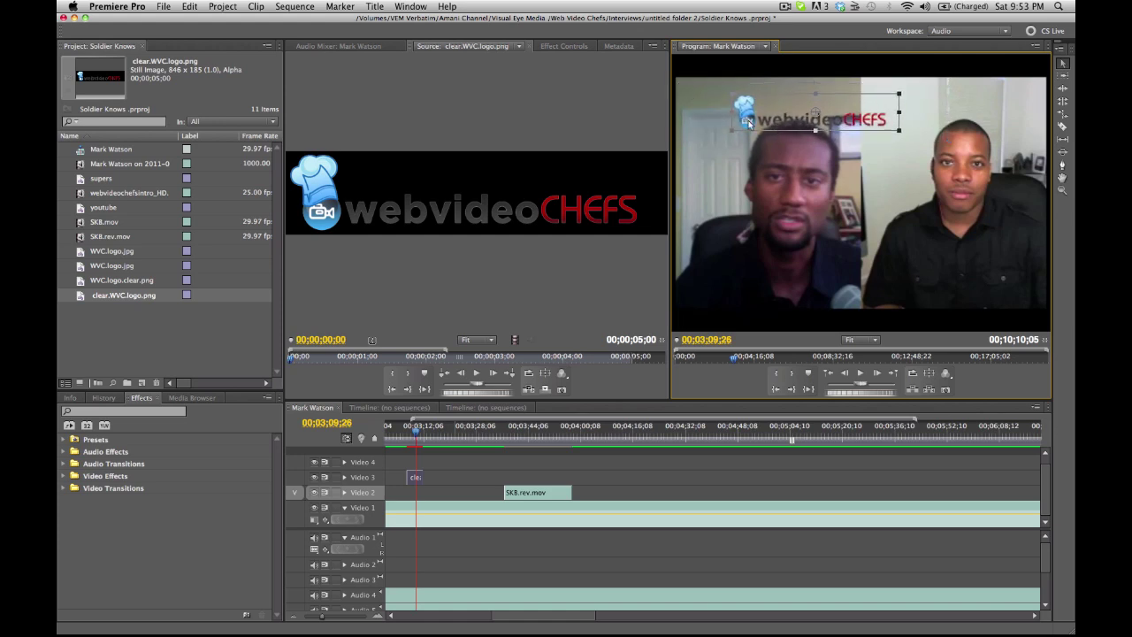
left_click_drag(776, 130, 729, 111)
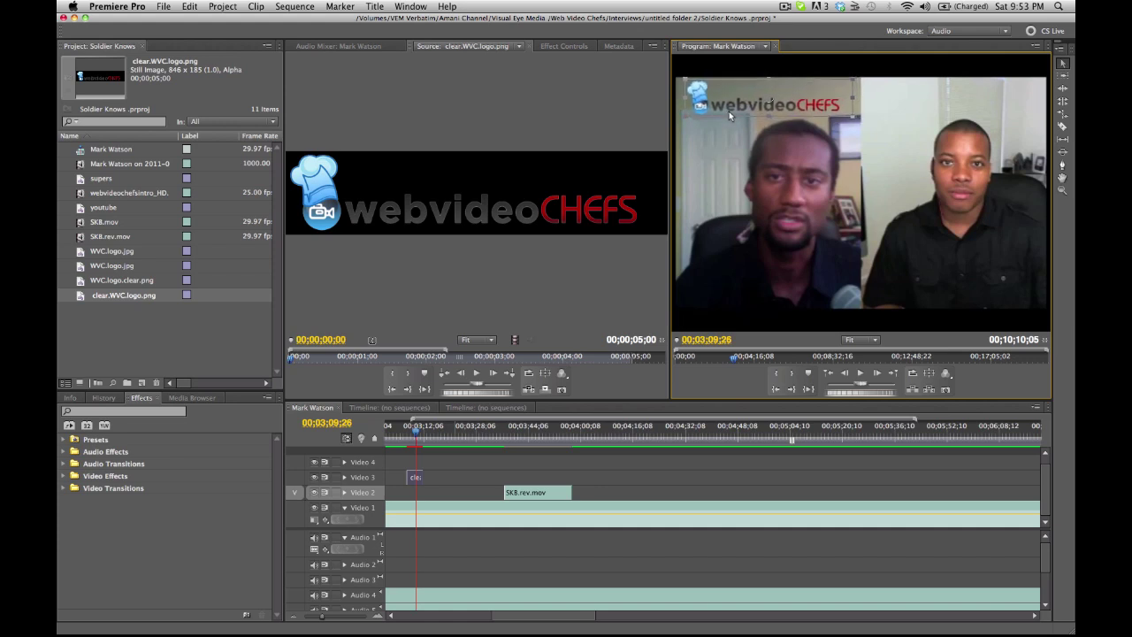
left_click(719, 160)
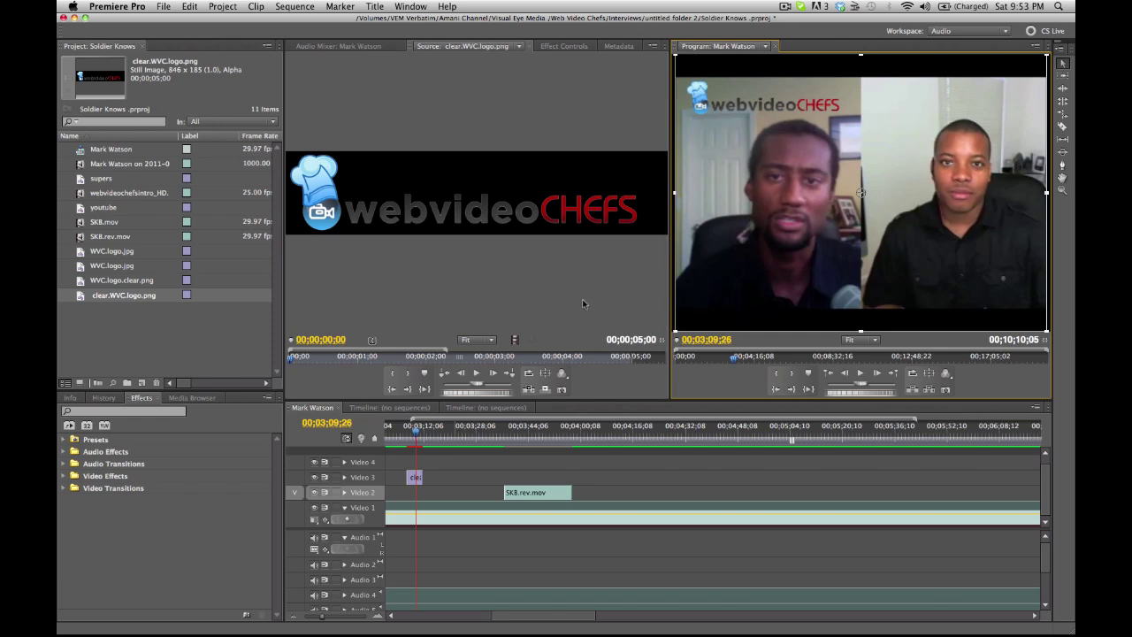
mouse_move(424, 477)
left_mouse_down()
mouse_move(615, 494)
mouse_move(751, 482)
left_mouse_up()
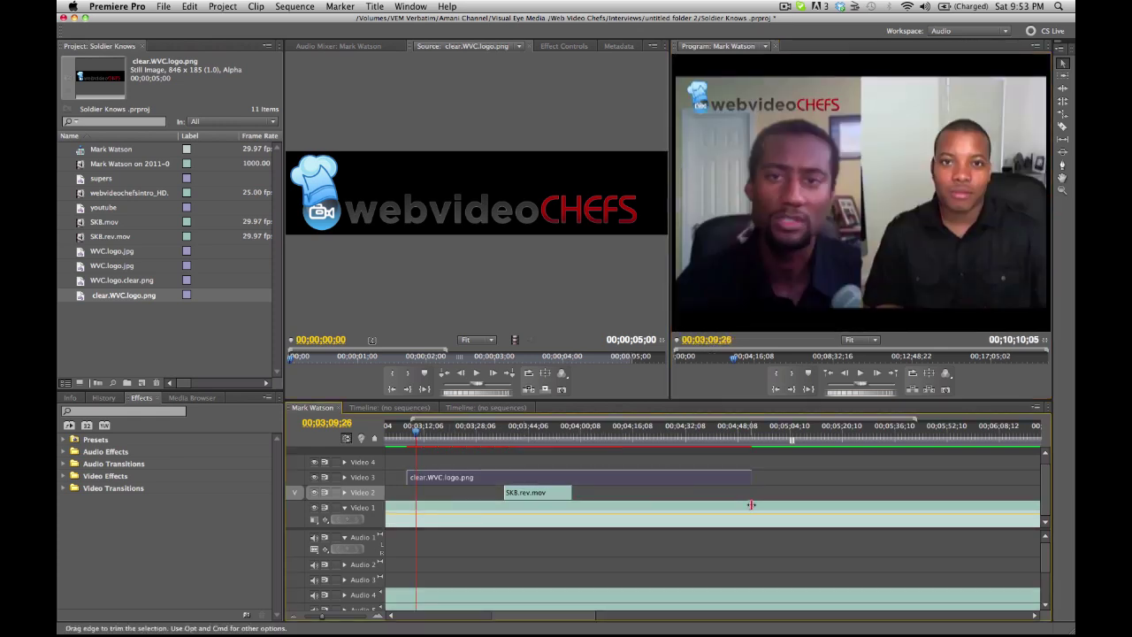
key("space")
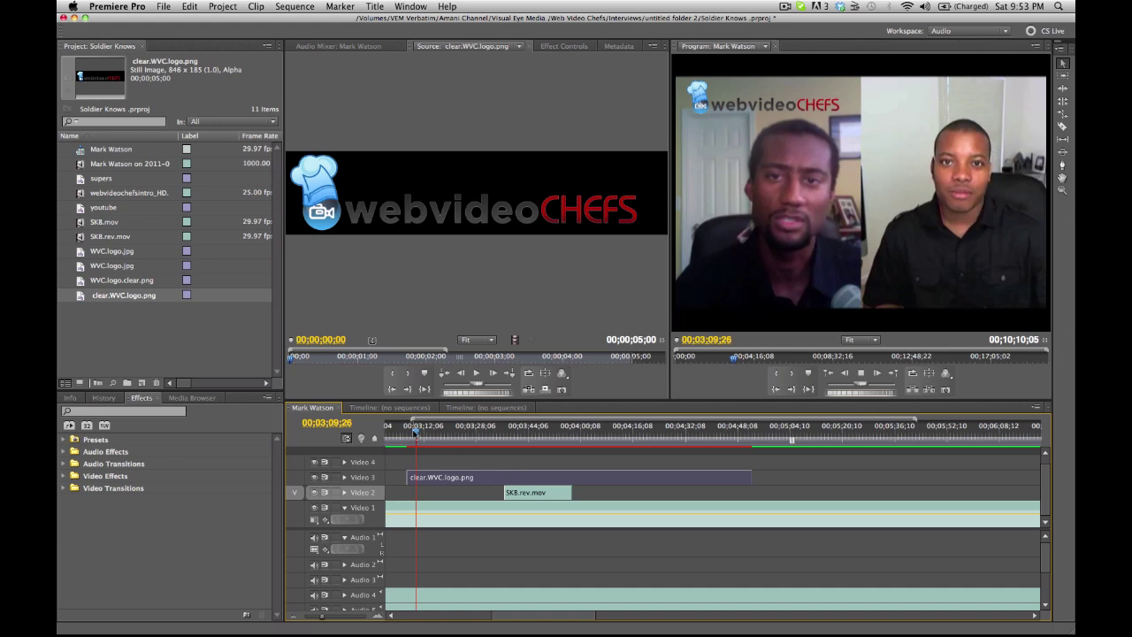
Scroll the timeline back and drag the Video 3 logo clip's left edge to near the sequence start
mouse_move(419, 435)
left_mouse_down()
mouse_move(683, 522)
mouse_move(1049, 602)
left_mouse_up()
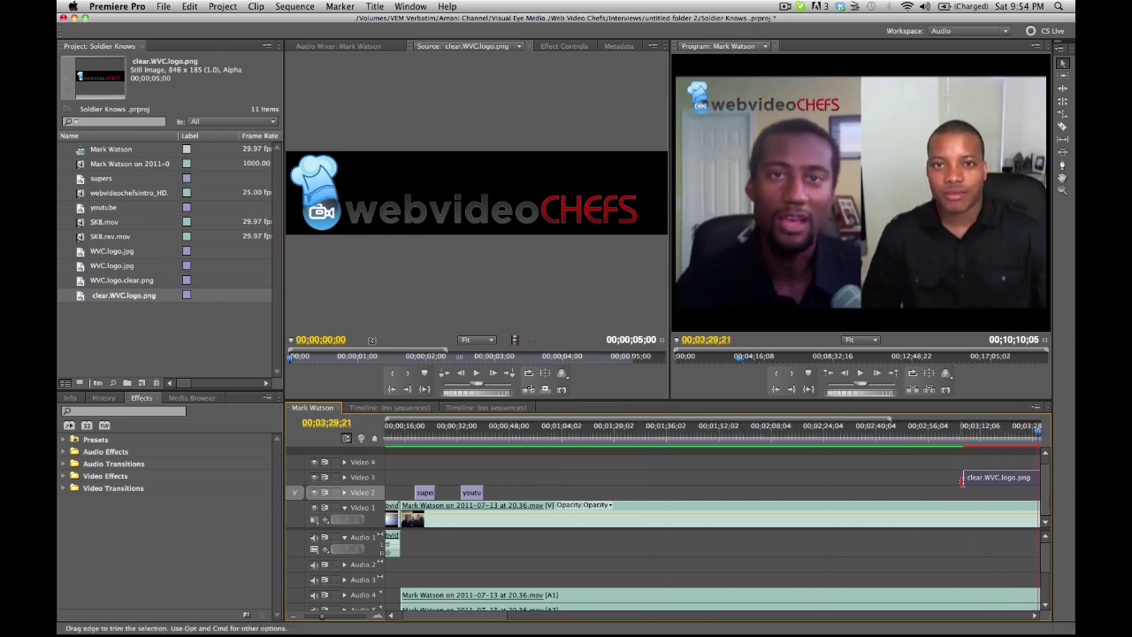
left_click_drag(963, 478, 427, 477)
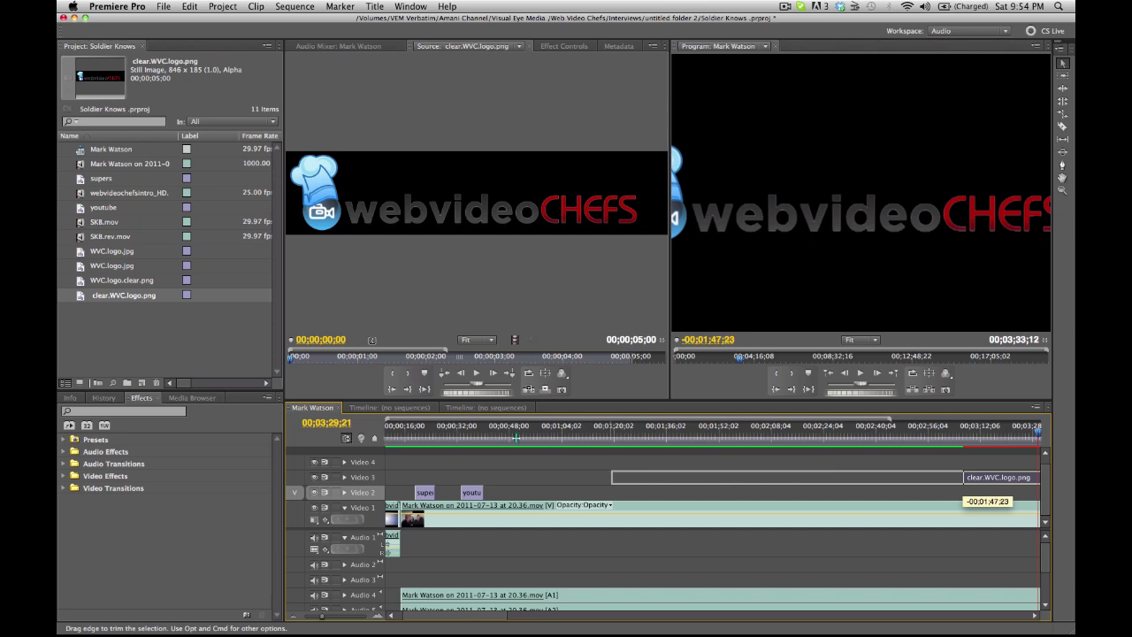
mouse_move(428, 478)
left_mouse_down()
mouse_move(403, 478)
mouse_move(441, 444)
left_mouse_up()
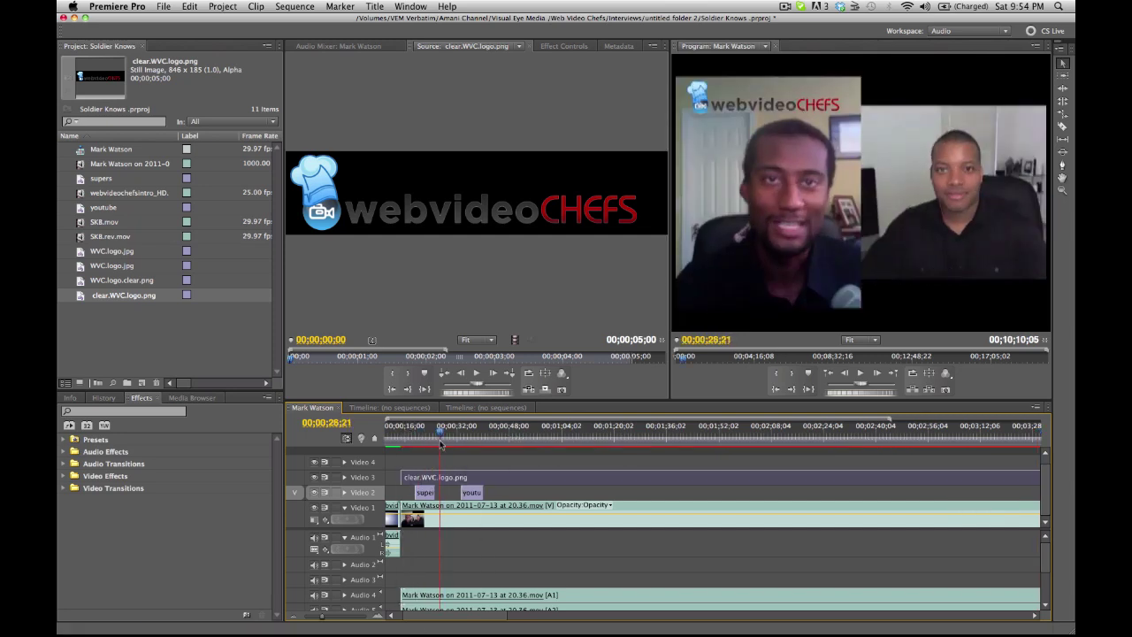